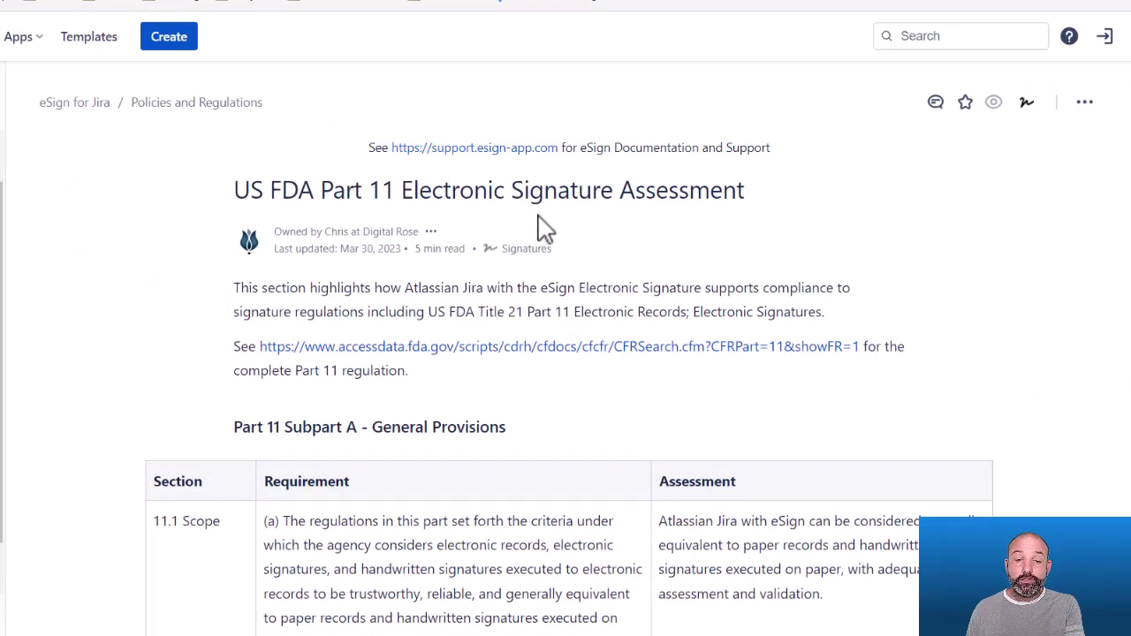
Step: Scroll down the Confluence assessment page toward the RDSUX-12 requirement link
{"action": "scroll", "coordinate": [492, 245], "scroll_direction": "down", "scroll_amount": 2}
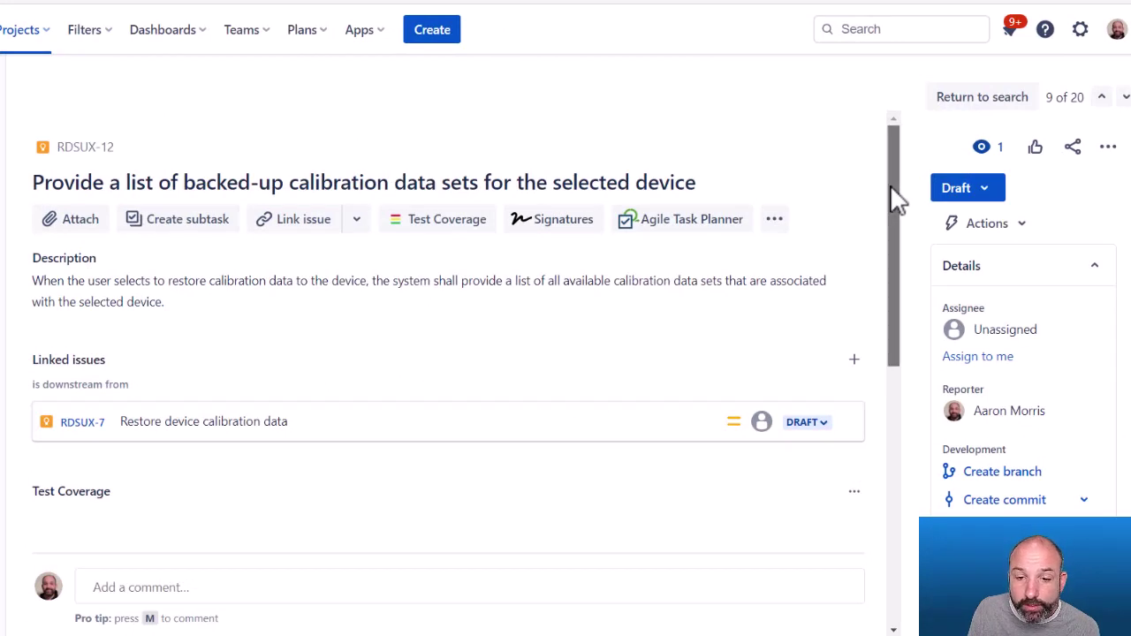
{"action": "left_click_drag", "start_coordinate": [900, 202], "coordinate": [910, 469]}
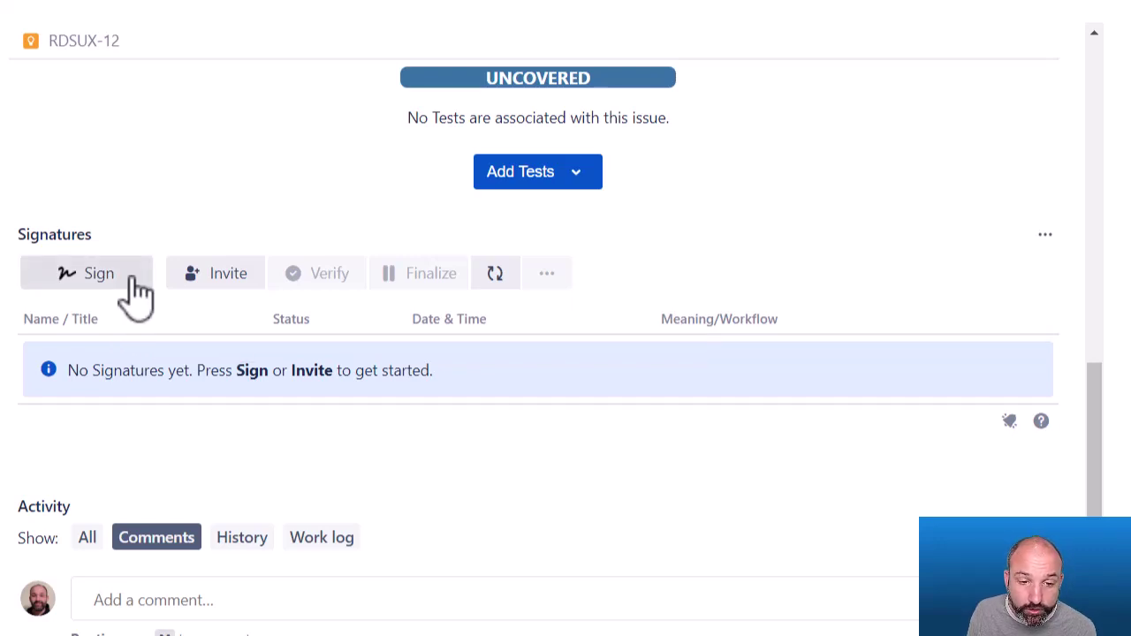
{"action": "left_click", "coordinate": [228, 277]}
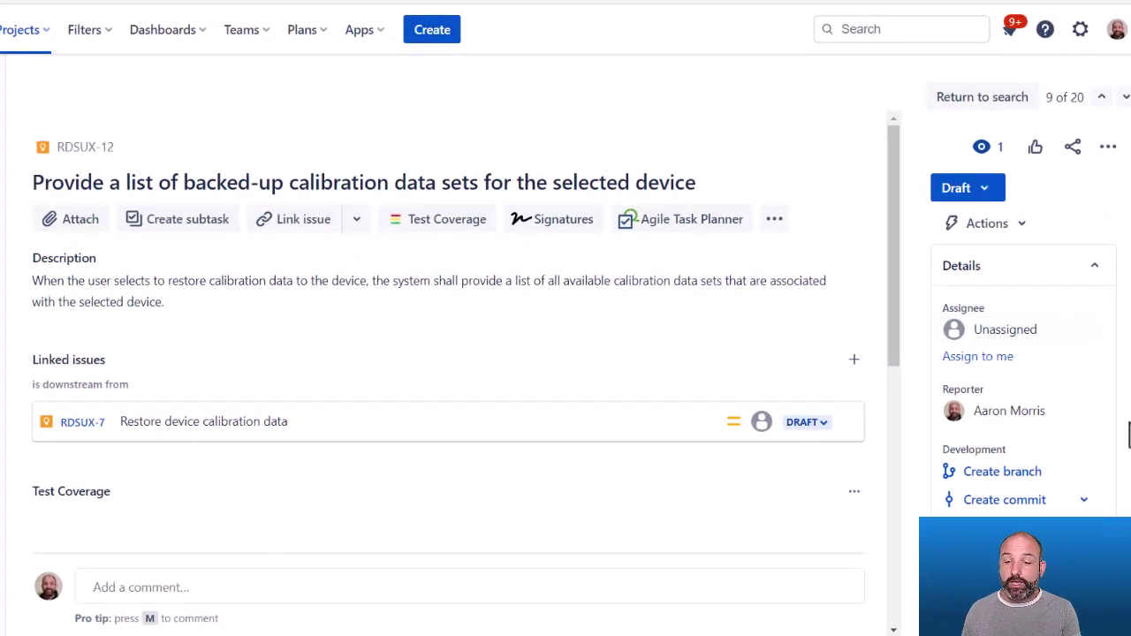
{"action": "scroll", "coordinate": [946, 486], "scroll_direction": "down", "scroll_amount": 5}
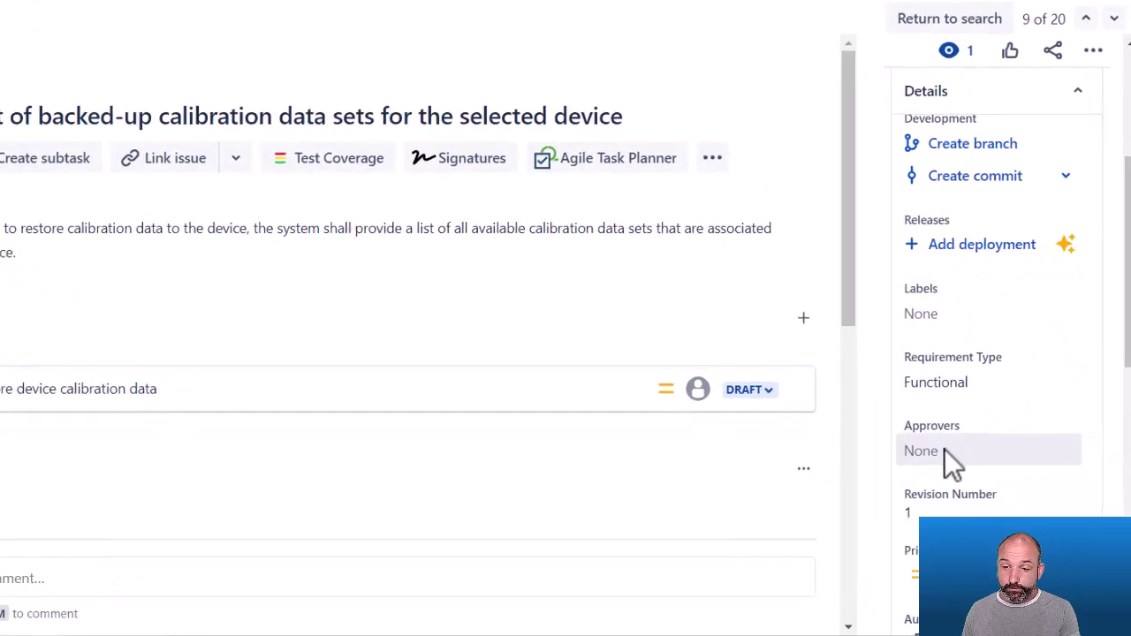
Step: Add two users as approvers on RDSUX-12, keeping Requirement Type Functional
{"action": "left_click", "coordinate": [948, 452]}
{"action": "scroll", "coordinate": [919, 415], "scroll_direction": "down", "scroll_amount": 2}
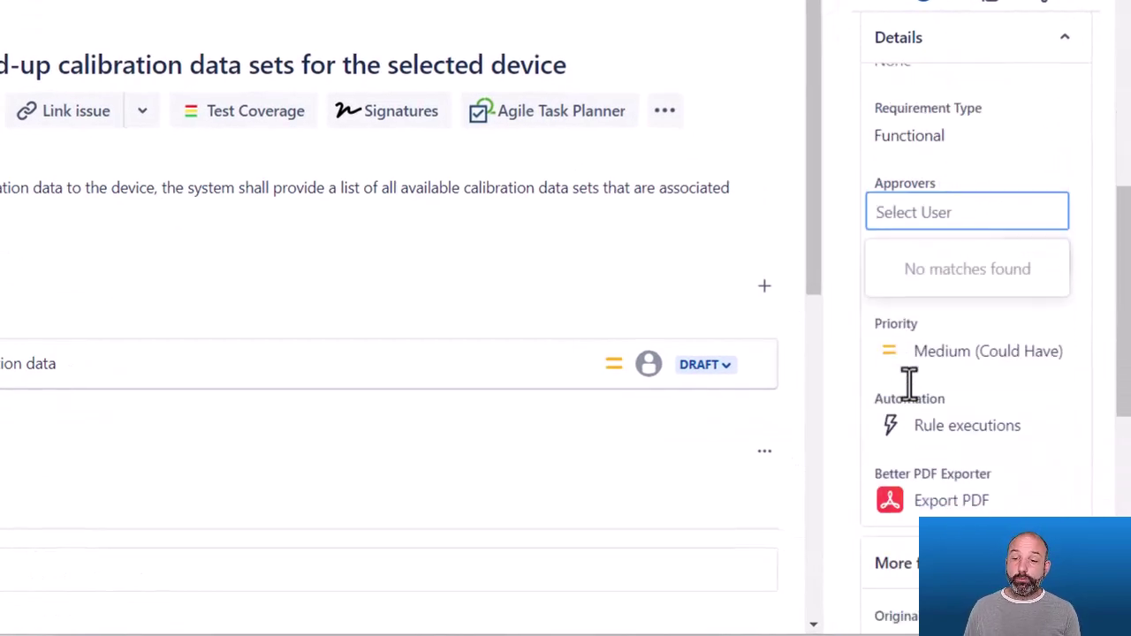
{"action": "type", "text": "aaro"}
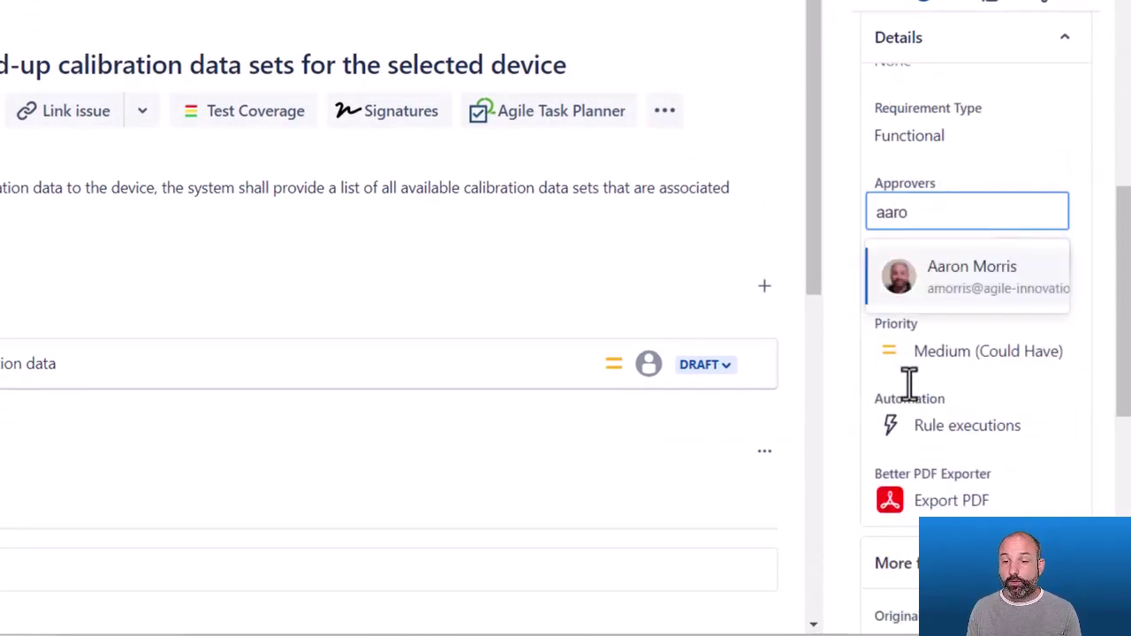
{"action": "key", "text": "Return"}
{"action": "type", "text": "s Sa"}
{"action": "type", "text": "r"}
{"action": "key", "text": "Return"}
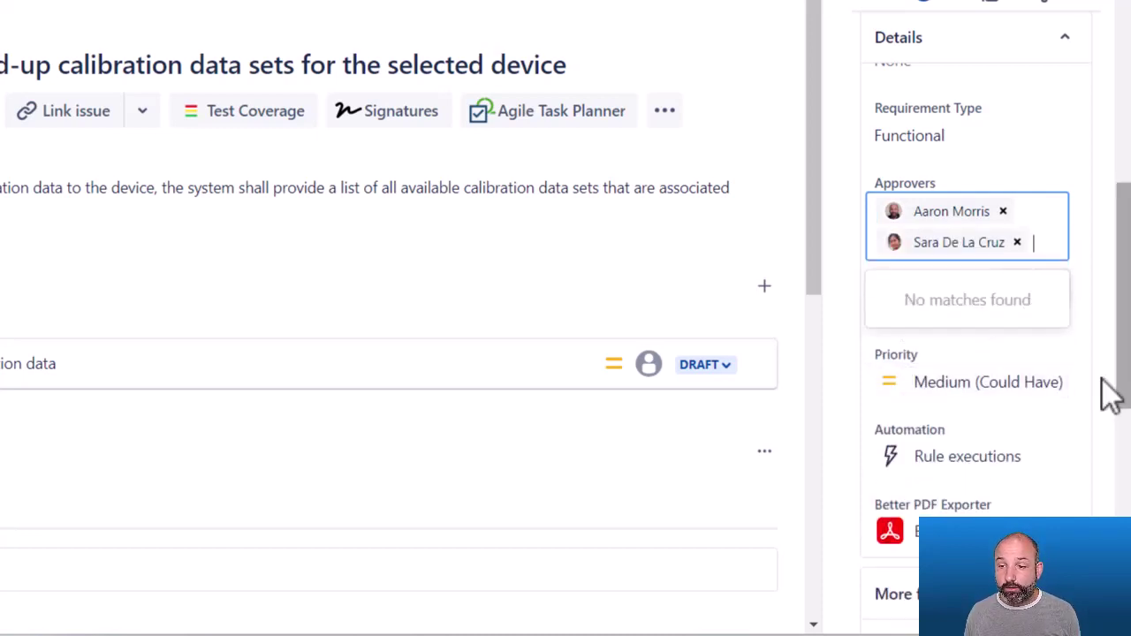
{"action": "left_click", "coordinate": [1046, 129]}
{"action": "left_click", "coordinate": [781, 37]}
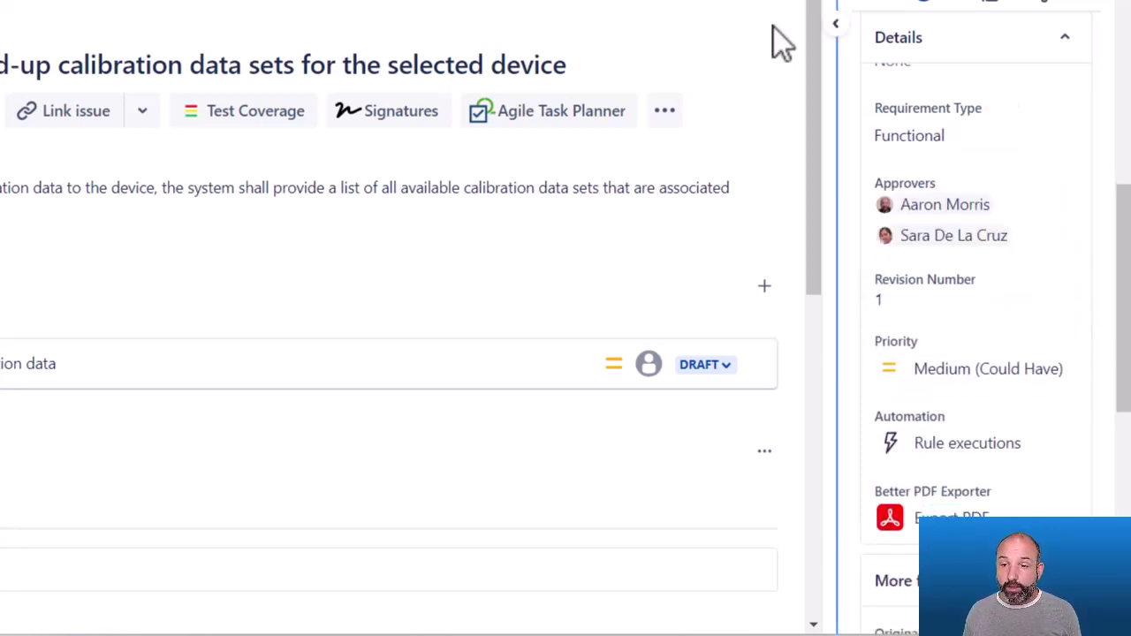
Step: Submit RDSUX-12 for approval, moving it from Draft to Pending Approval
{"action": "scroll", "coordinate": [972, 133], "scroll_direction": "up", "scroll_amount": 3}
{"action": "left_click", "coordinate": [927, 75]}
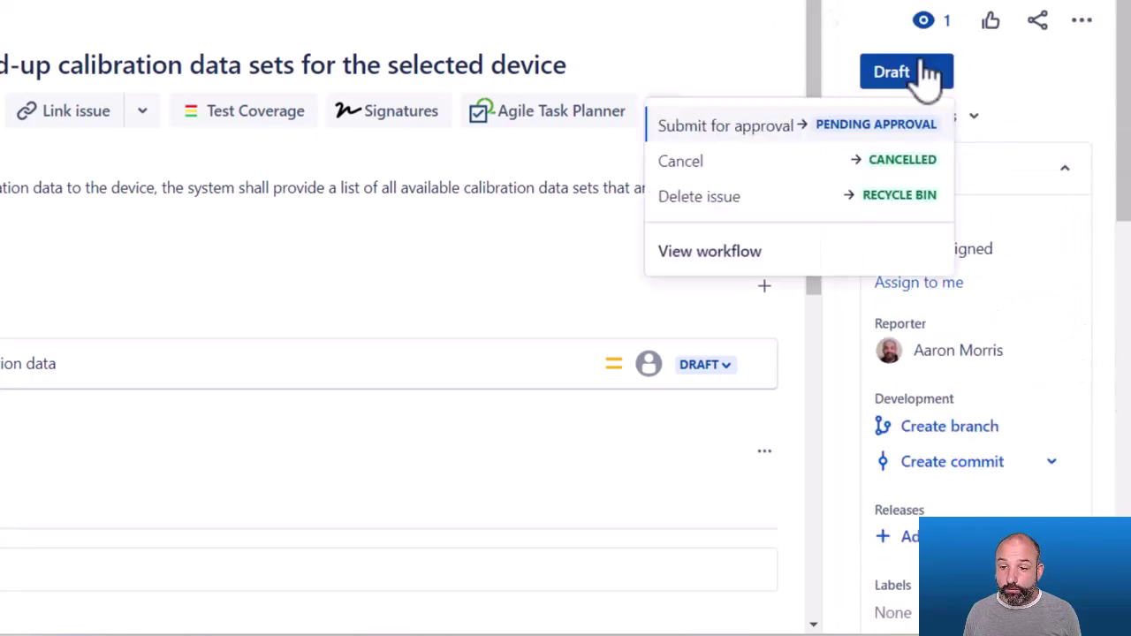
{"action": "left_click", "coordinate": [822, 128]}
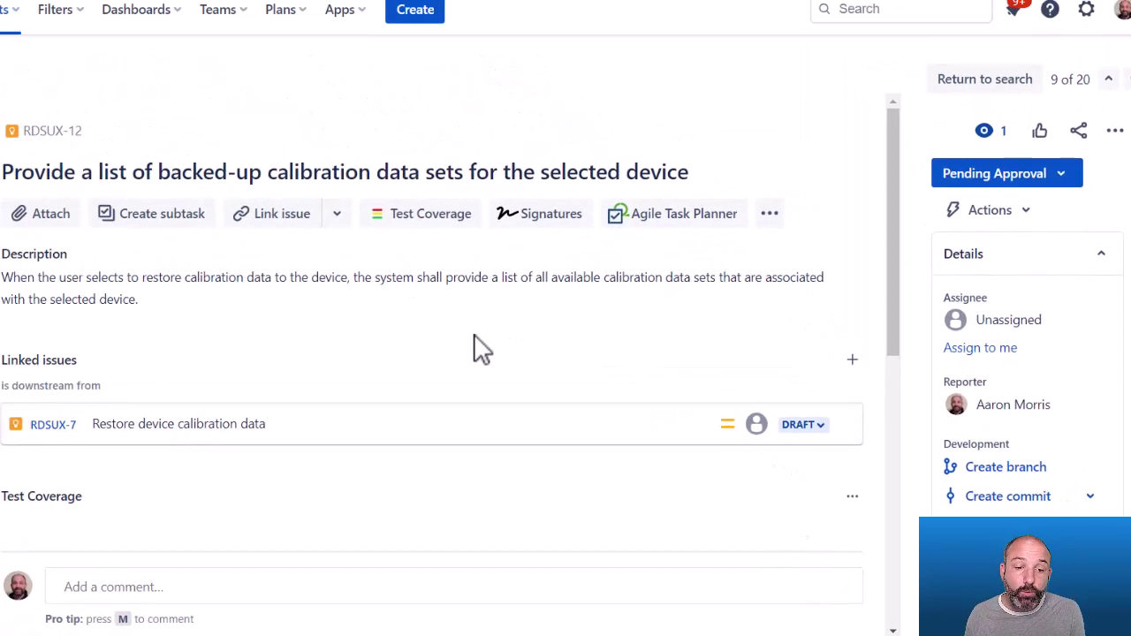
Step: Refresh RDSUX-12's Signatures panel so both approvers show as INVITED for Approval
{"action": "scroll", "coordinate": [473, 351], "scroll_direction": "down", "scroll_amount": 2}
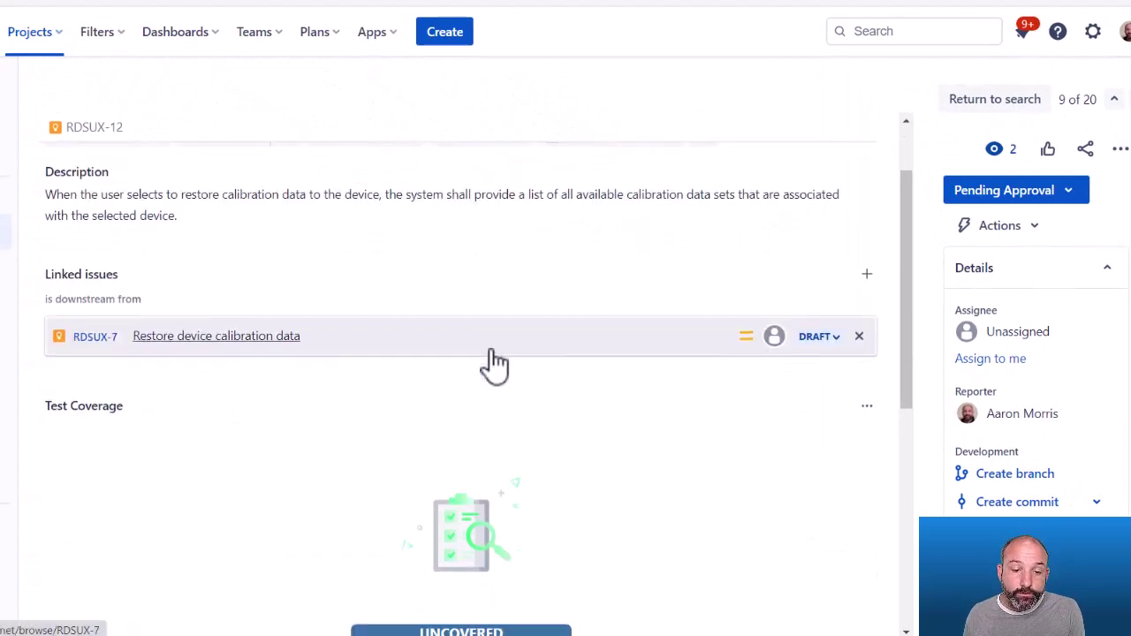
{"action": "scroll", "coordinate": [491, 348], "scroll_direction": "down", "scroll_amount": 5}
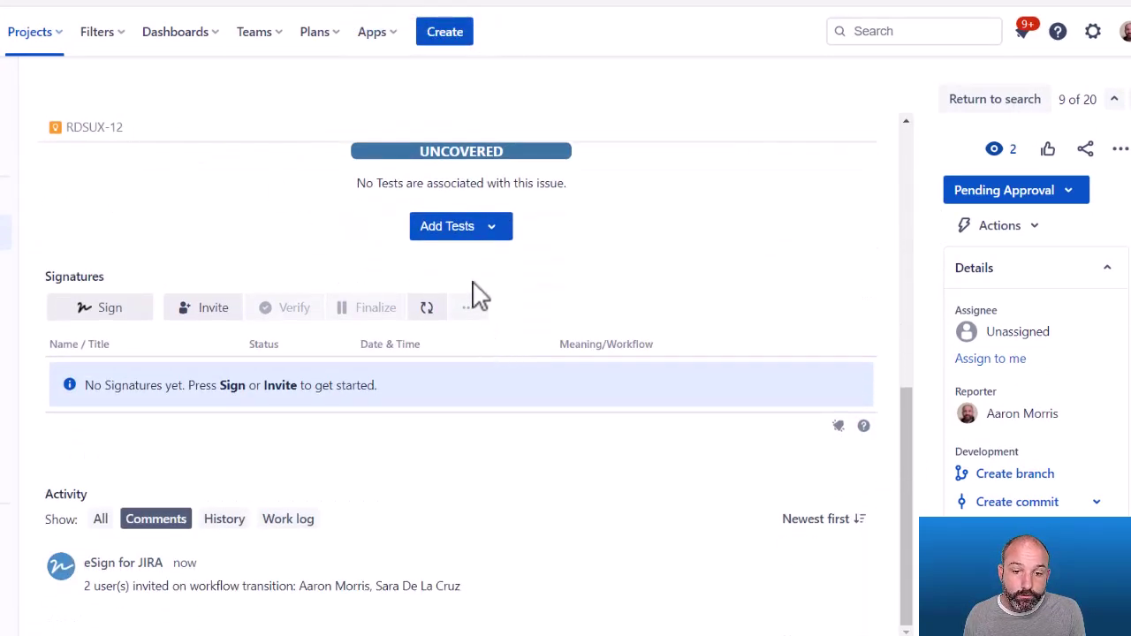
{"action": "left_click", "coordinate": [432, 307]}
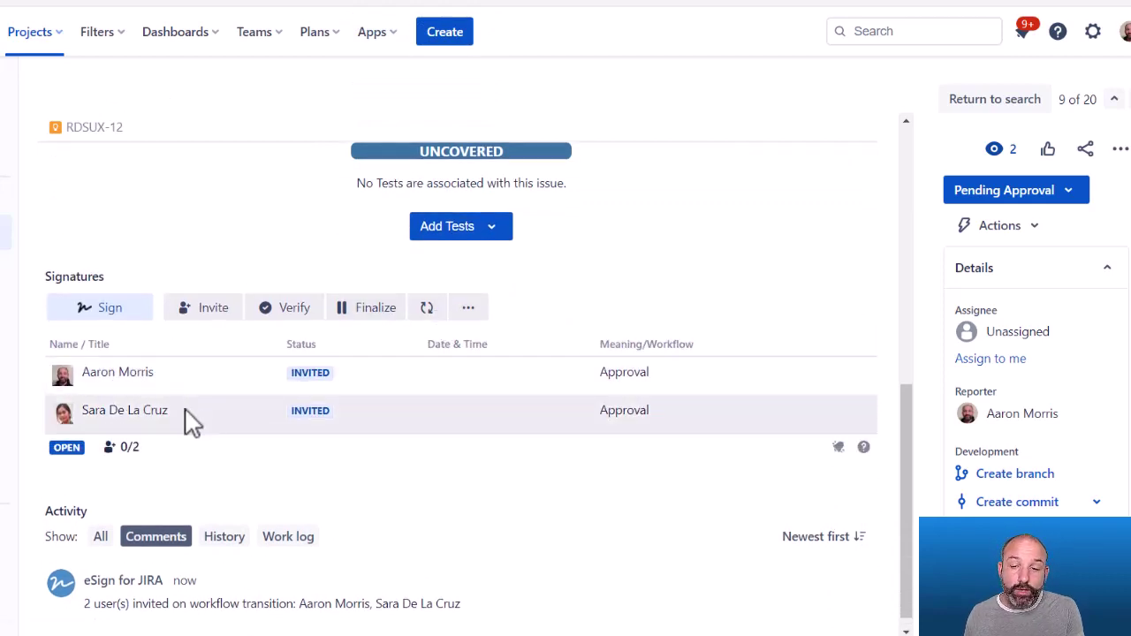
{"action": "scroll", "coordinate": [1034, 327], "scroll_direction": "down", "scroll_amount": 2}
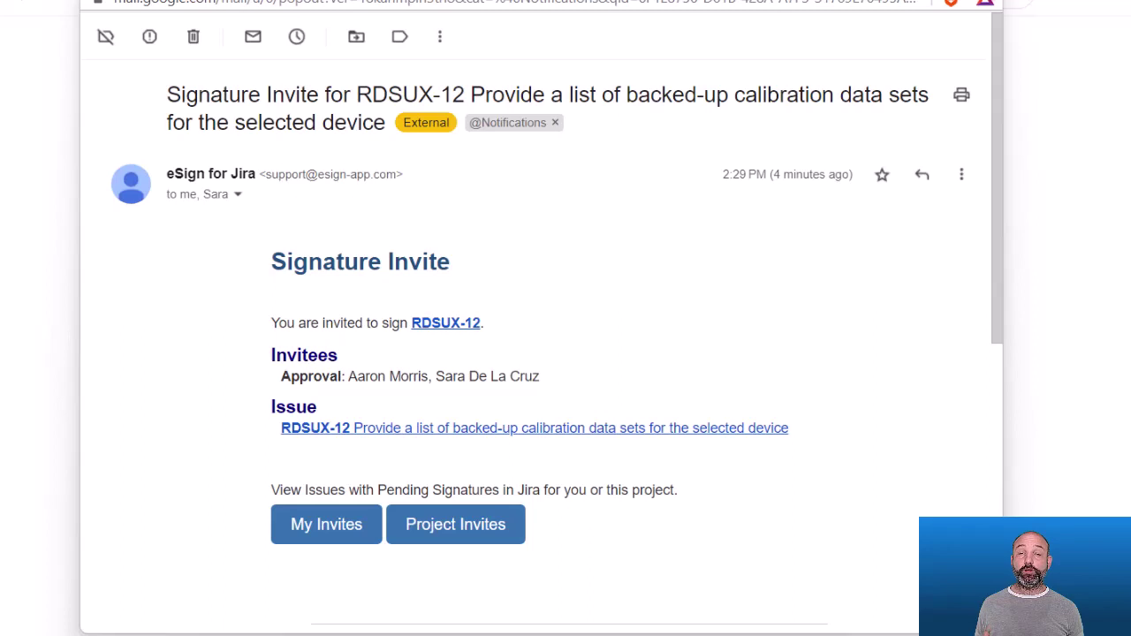
Step: Follow the RDSUX-12 link in the Signature Invite email
{"action": "left_click", "coordinate": [453, 327]}
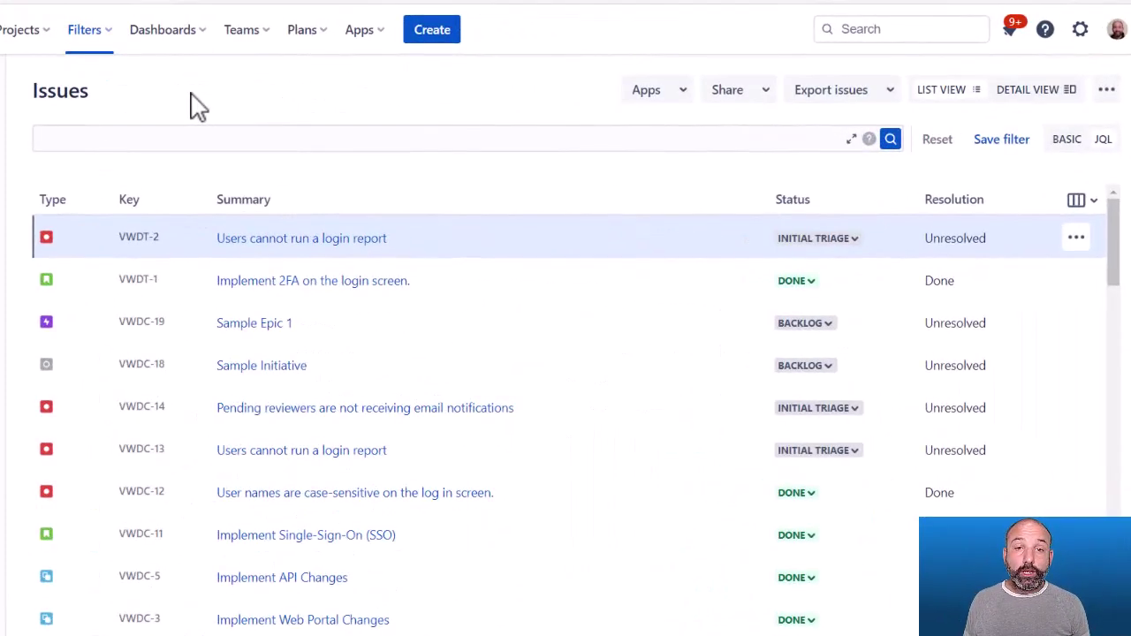
Step: Search issues with the JQL query eSignPendingUsers = currentUser()
{"action": "left_click", "coordinate": [134, 138]}
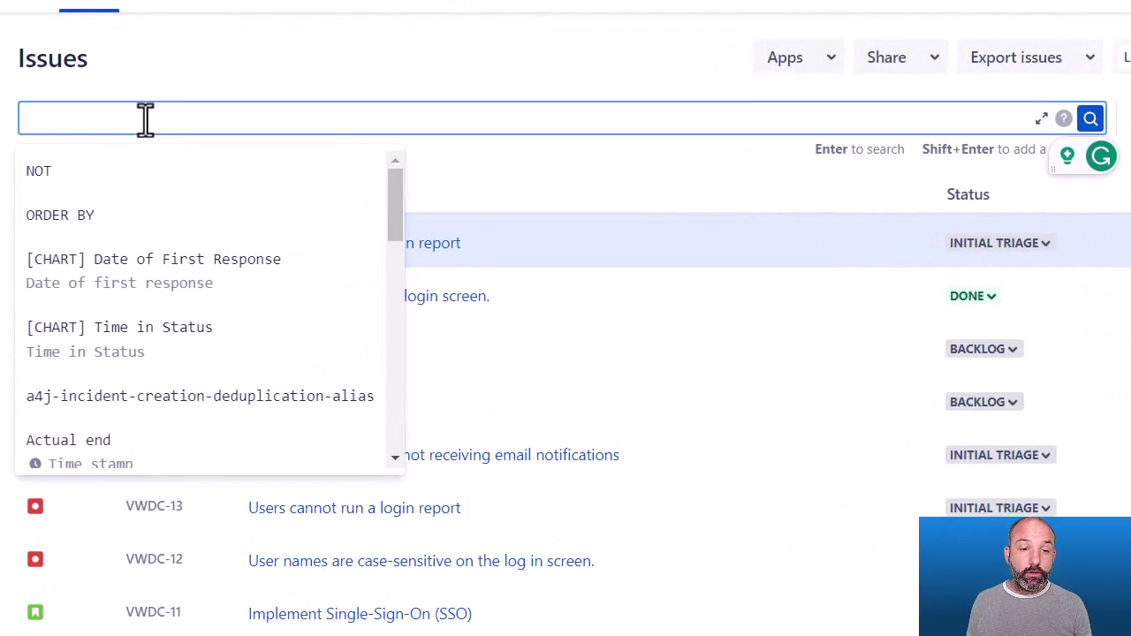
{"action": "type", "text": "esi"}
{"action": "key", "text": "Down"}
{"action": "key", "text": "Down"}
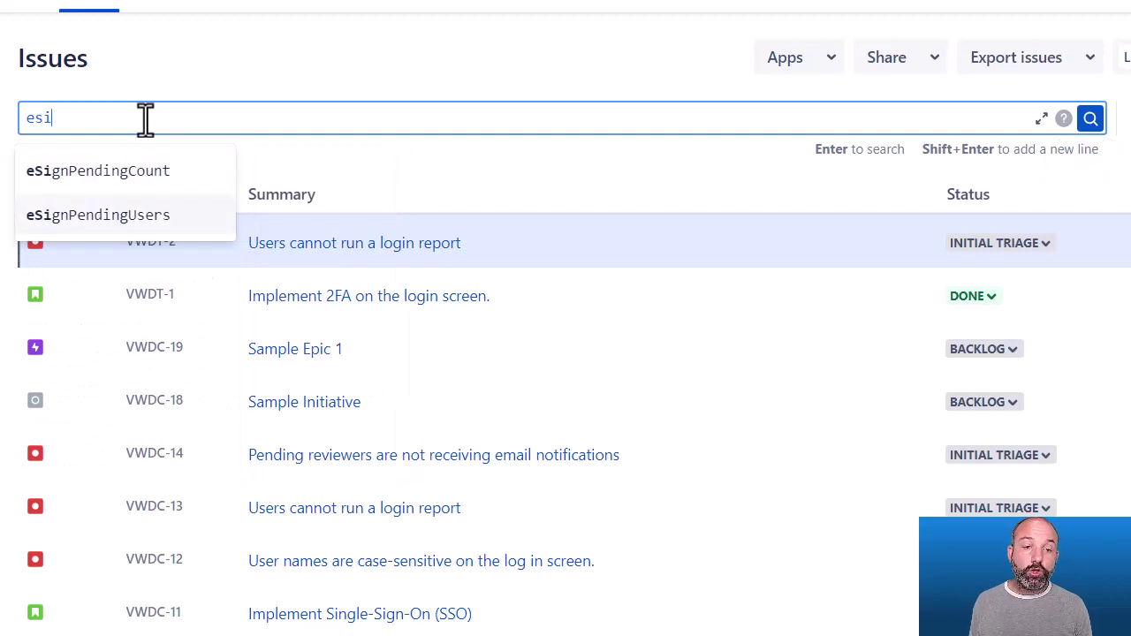
{"action": "key", "text": "Return"}
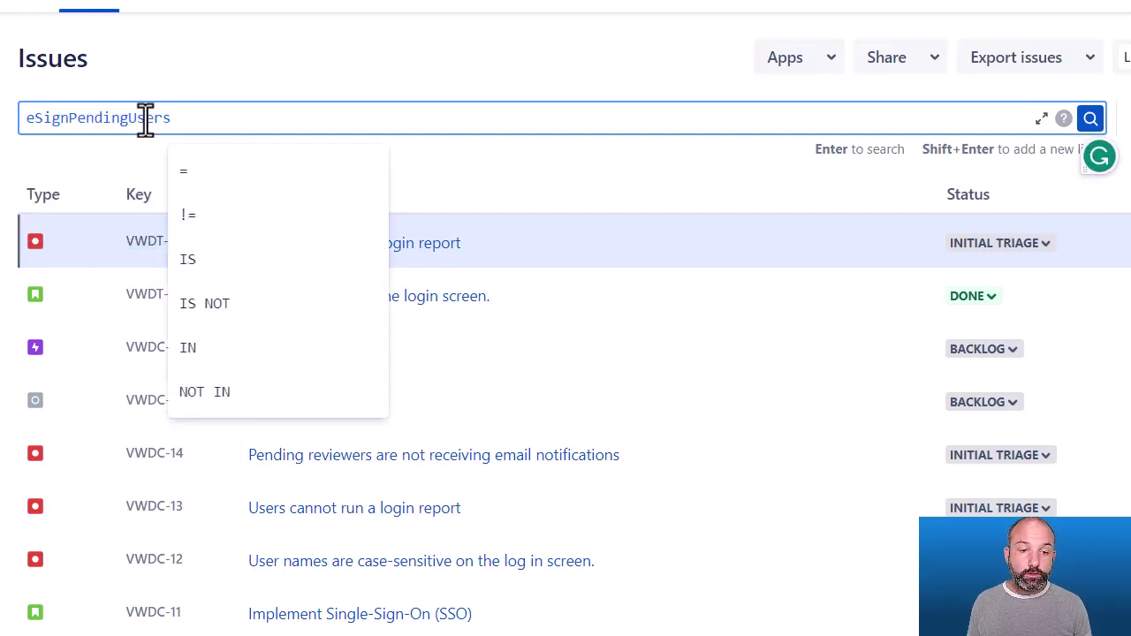
{"action": "type", "text": "= cur"}
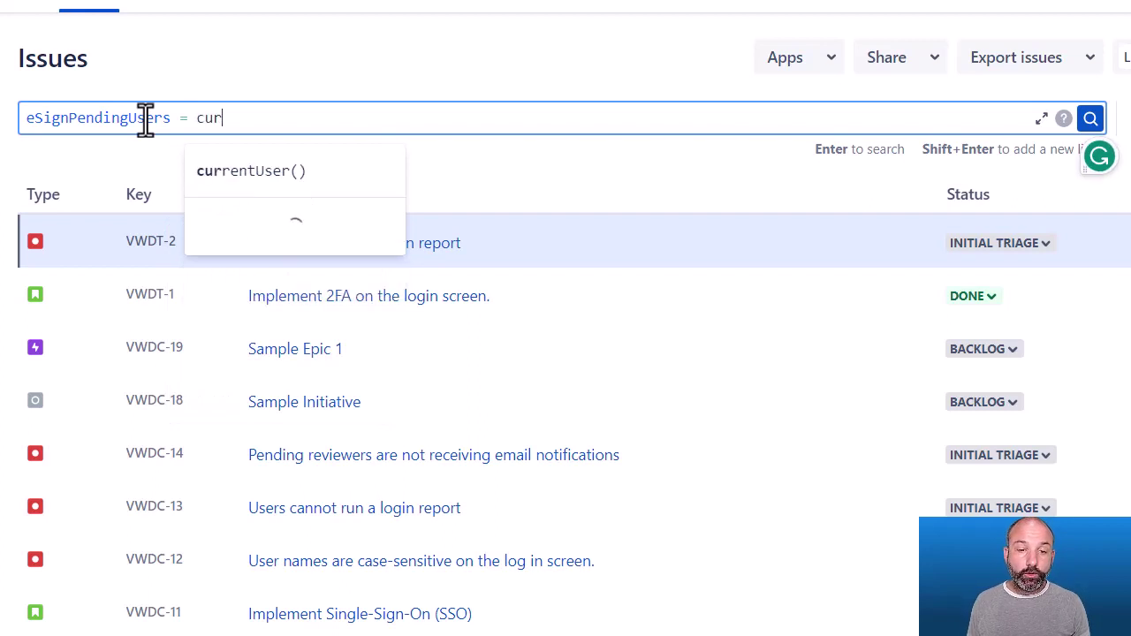
{"action": "key", "text": "Return"}
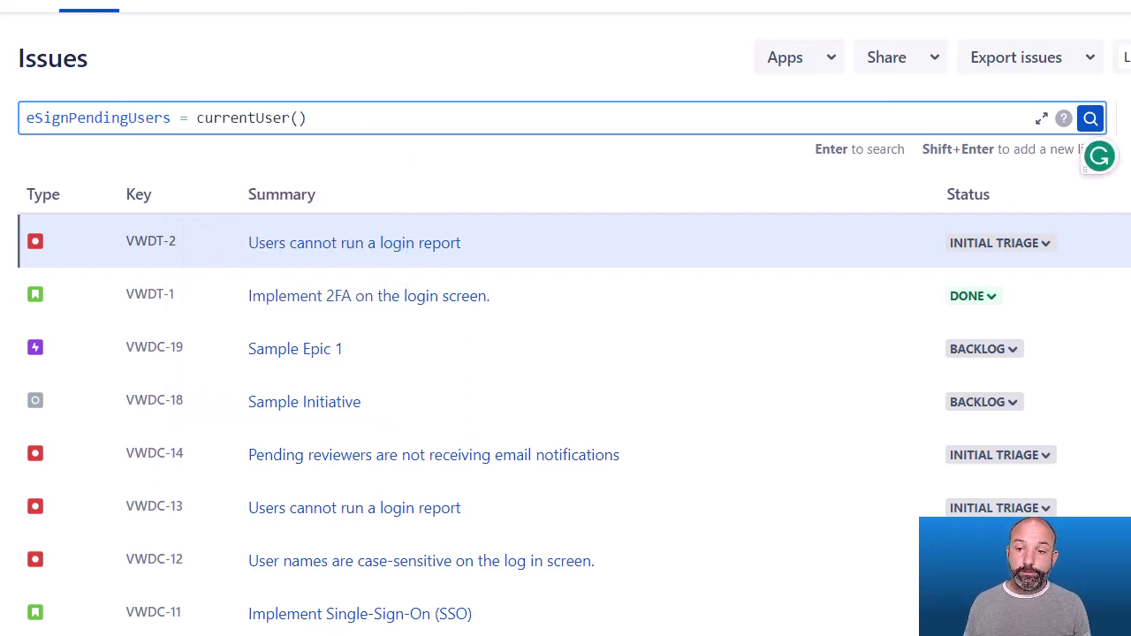
{"action": "key", "text": "Return"}
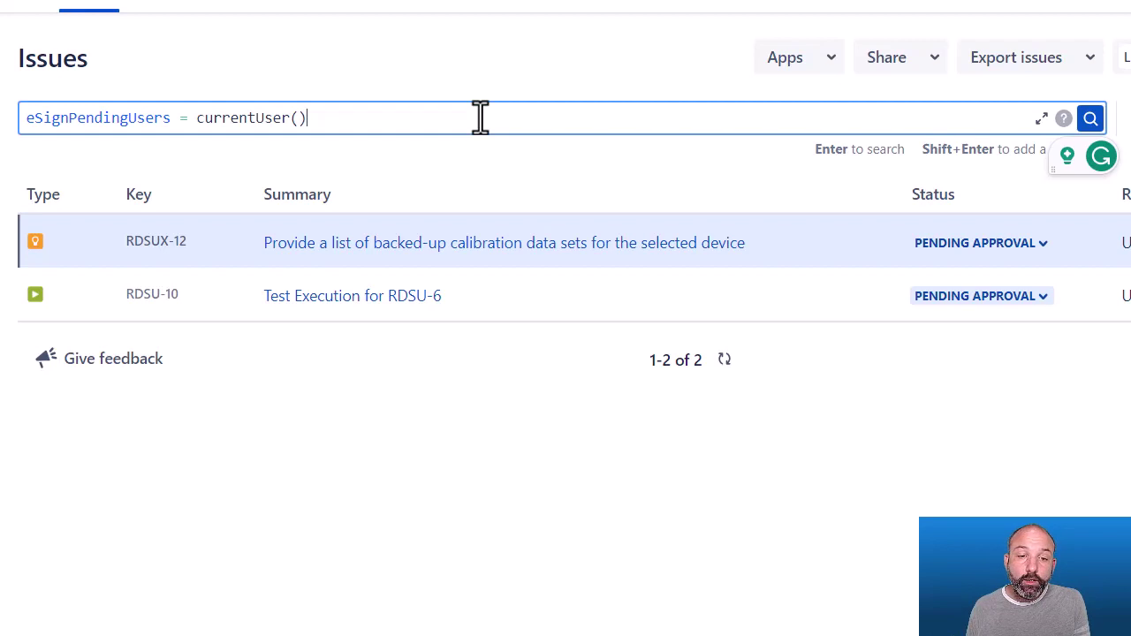
Step: Rerun the eSignPendingUsers search with the other approver instead of currentUser()
{"action": "key", "text": "BackSpace"}
{"action": "key", "text": "BackSpace"}
{"action": "key", "text": "BackSpace"}
{"action": "key", "text": "BackSpace"}
{"action": "key", "text": "BackSpace"}
{"action": "key", "text": "BackSpace"}
{"action": "key", "text": "BackSpace"}
{"action": "key", "text": "BackSpace"}
{"action": "key", "text": "BackSpace"}
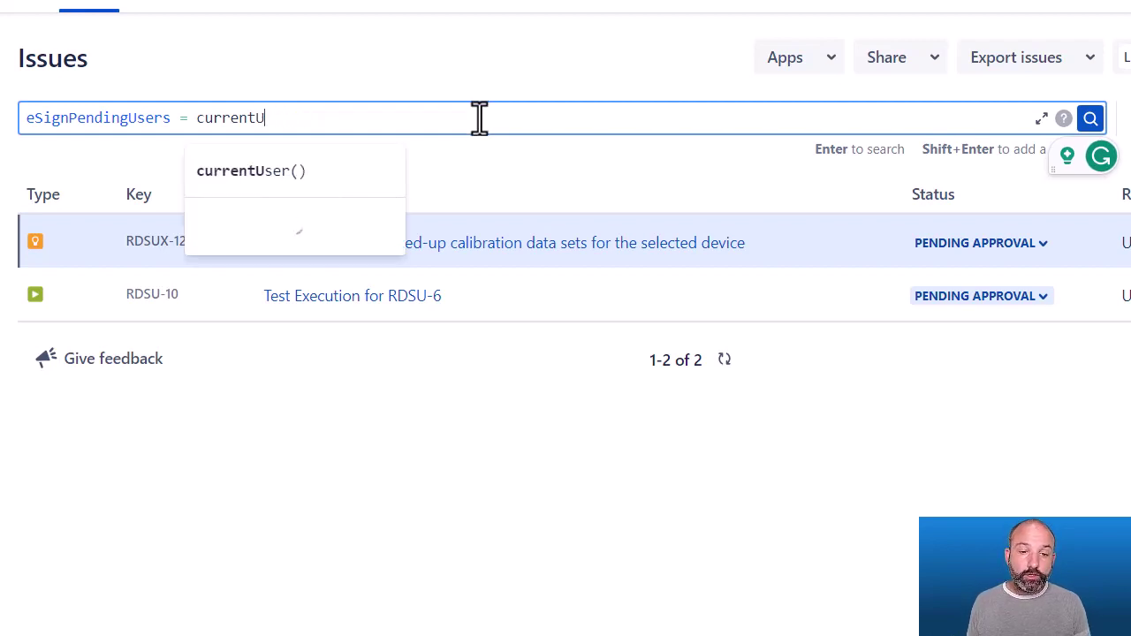
{"action": "key", "text": "BackSpace"}
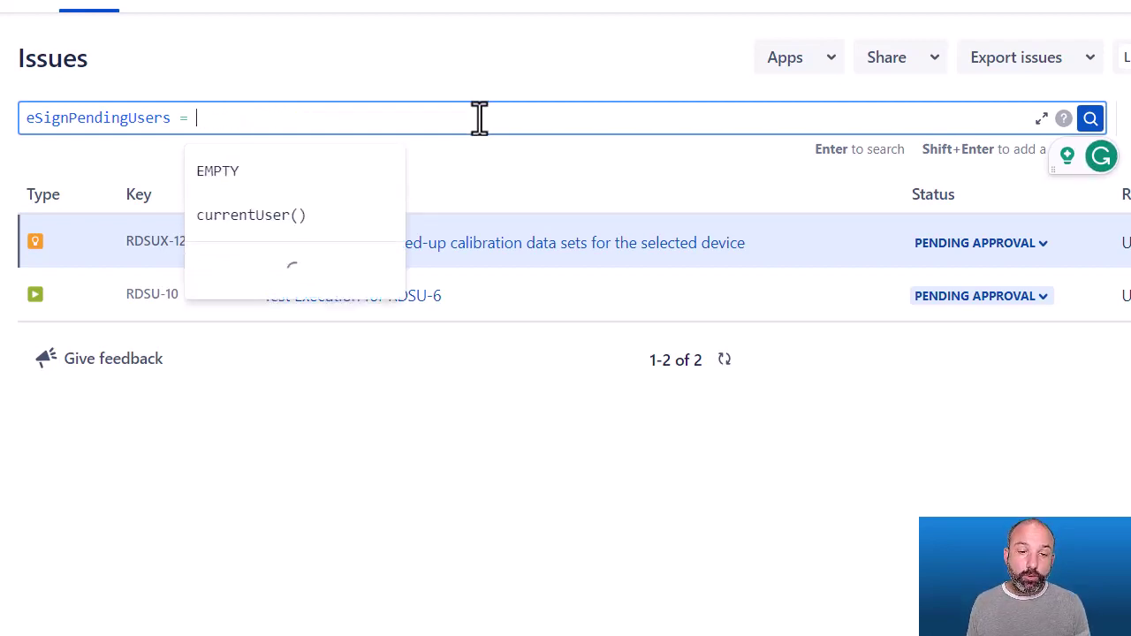
{"action": "type", "text": "sara"}
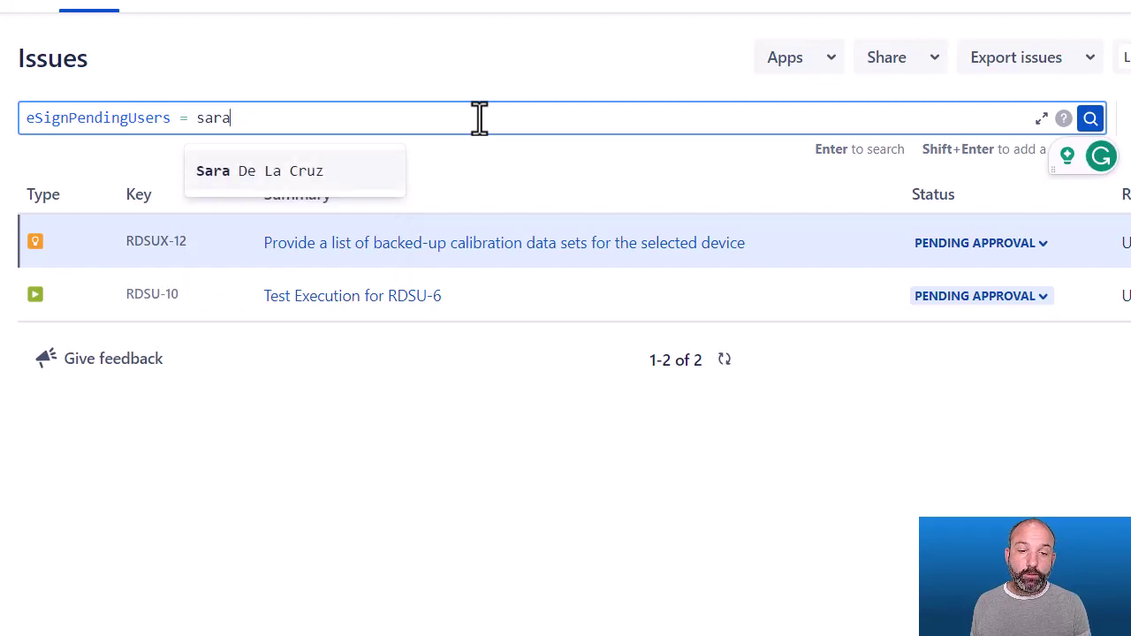
{"action": "key", "text": "Return"}
{"action": "key", "text": "Return"}
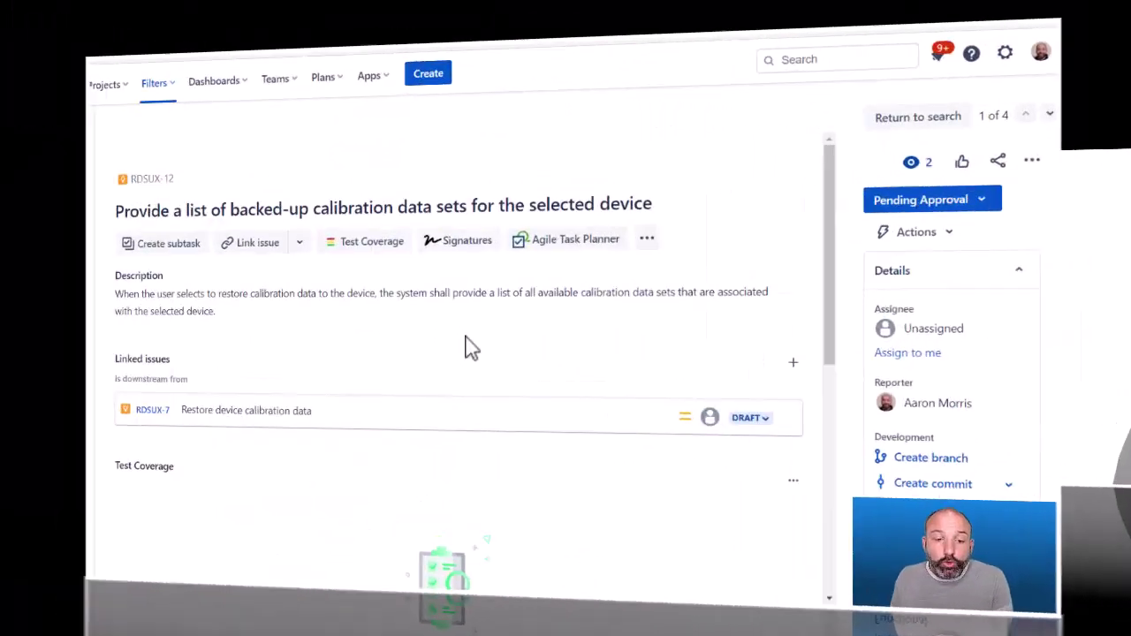
Step: Execute the first approver's Approval signature on RDSUX-12 using the Signature Pin
{"action": "scroll", "coordinate": [480, 353], "scroll_direction": "down", "scroll_amount": 5}
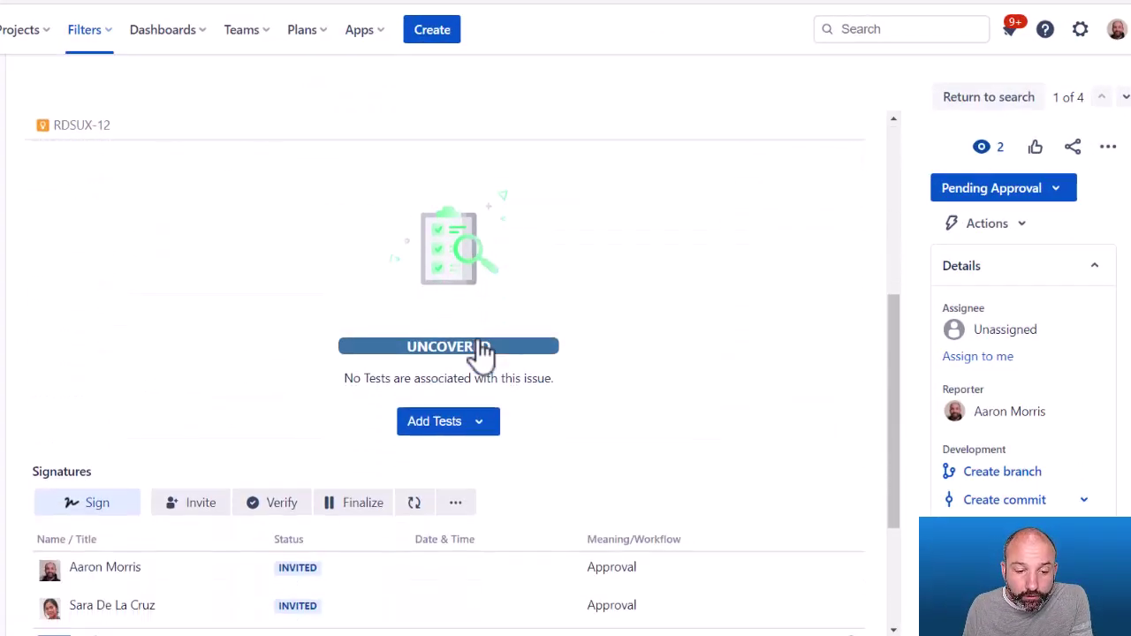
{"action": "scroll", "coordinate": [480, 354], "scroll_direction": "down", "scroll_amount": 3}
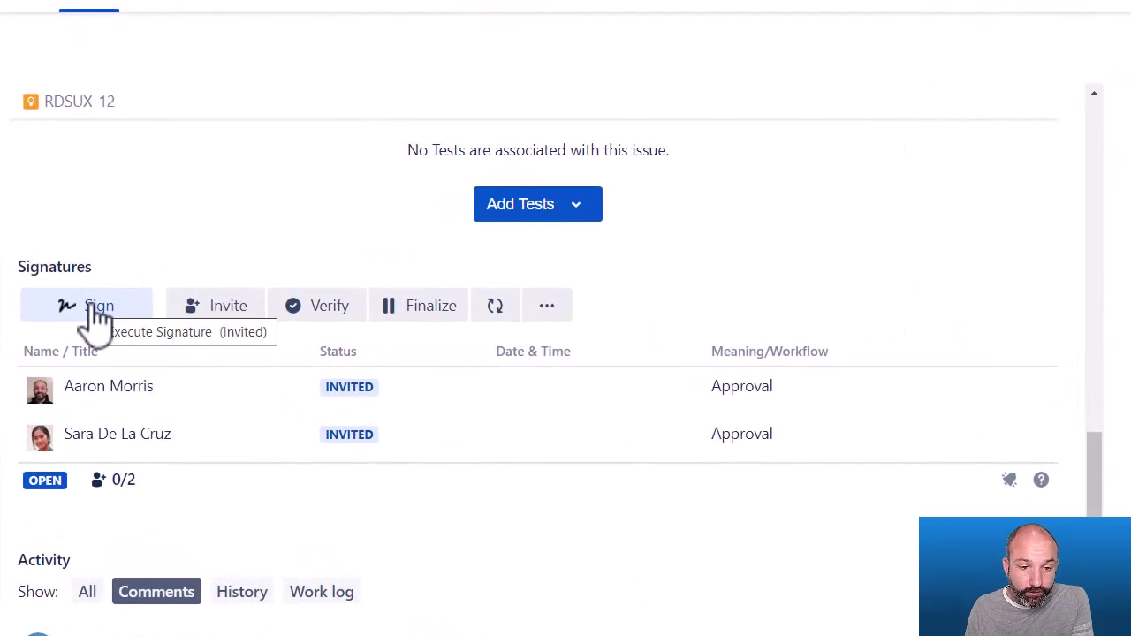
{"action": "left_click", "coordinate": [97, 318]}
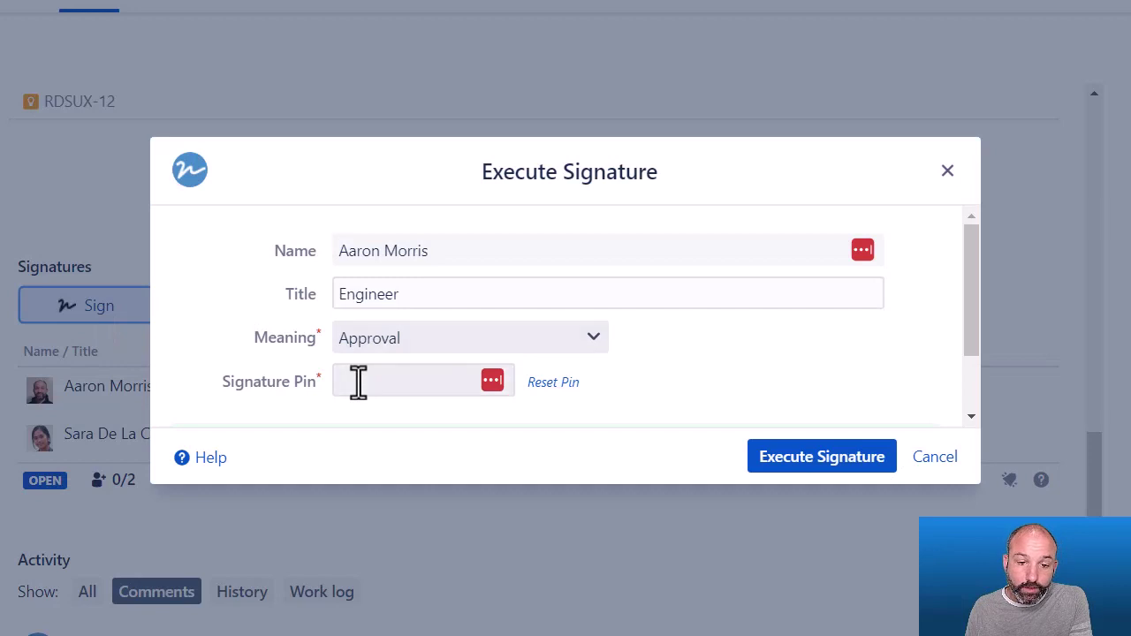
{"action": "left_click", "coordinate": [357, 381]}
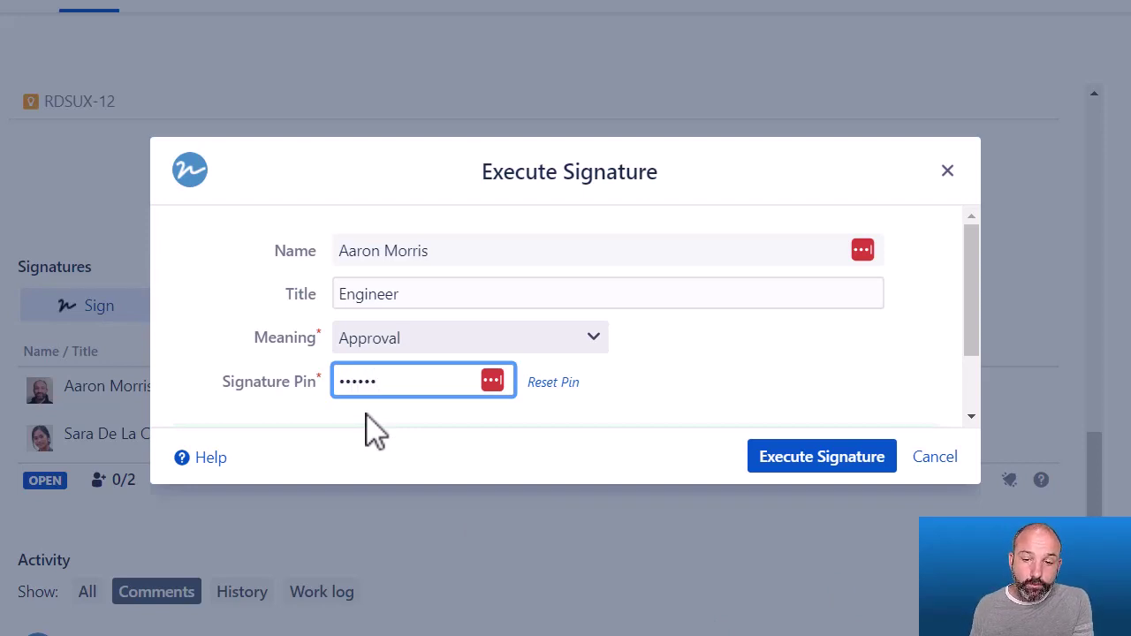
{"action": "key", "text": "Return"}
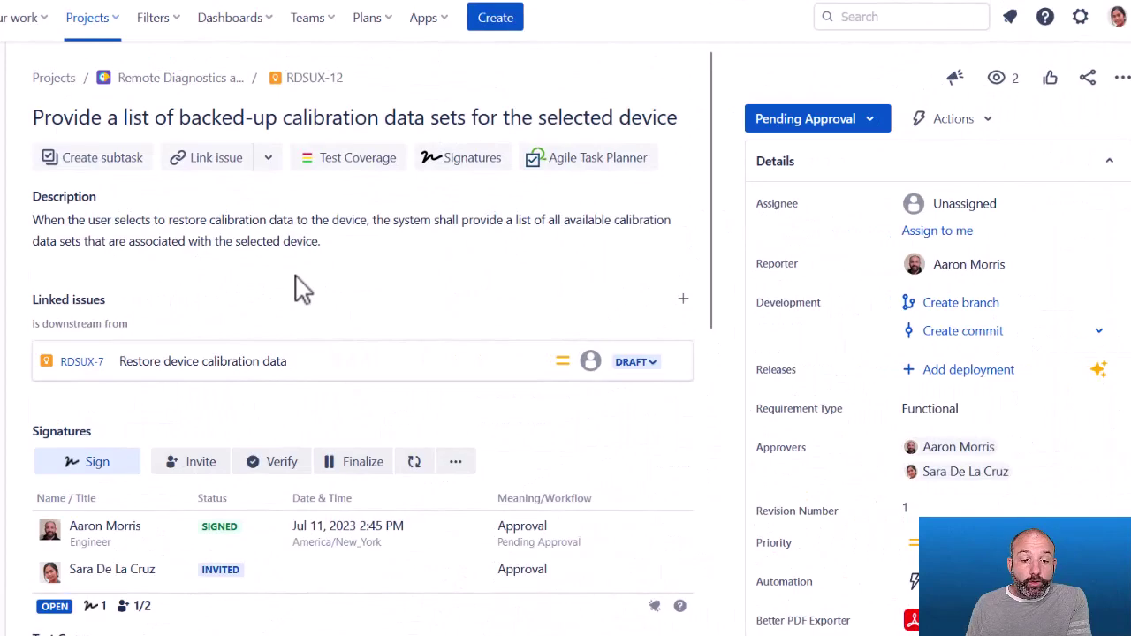
Step: Sign RDSUX-12 as the second approver with the Signature Pin, reaching 2/2 signed
{"action": "scroll", "coordinate": [301, 287], "scroll_direction": "down", "scroll_amount": 3}
{"action": "left_click", "coordinate": [113, 305]}
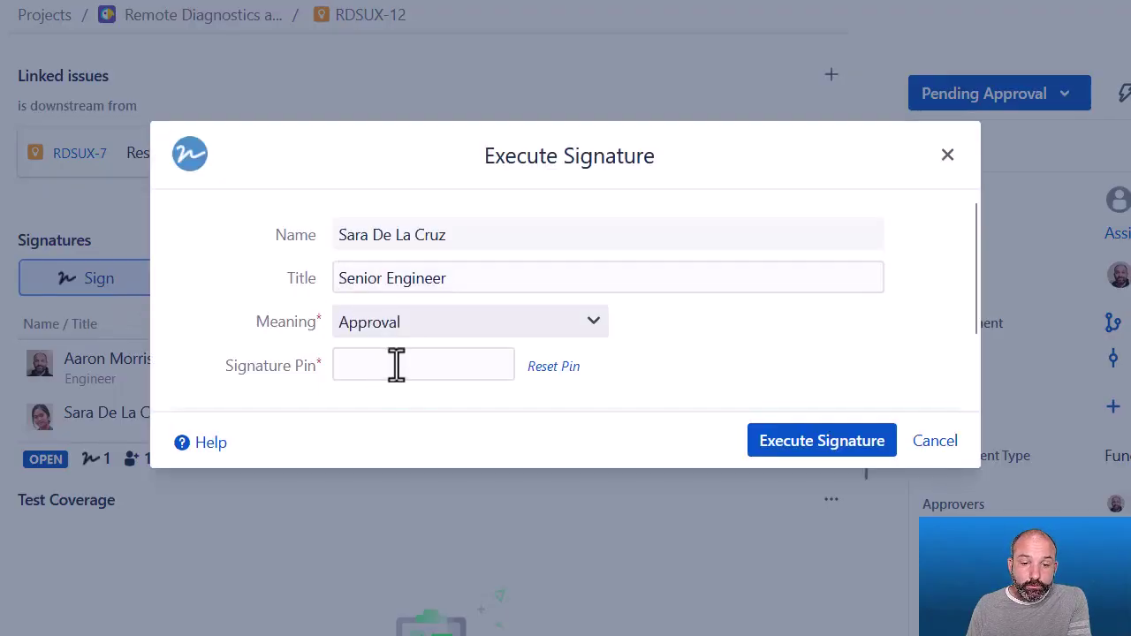
{"action": "left_click", "coordinate": [404, 362]}
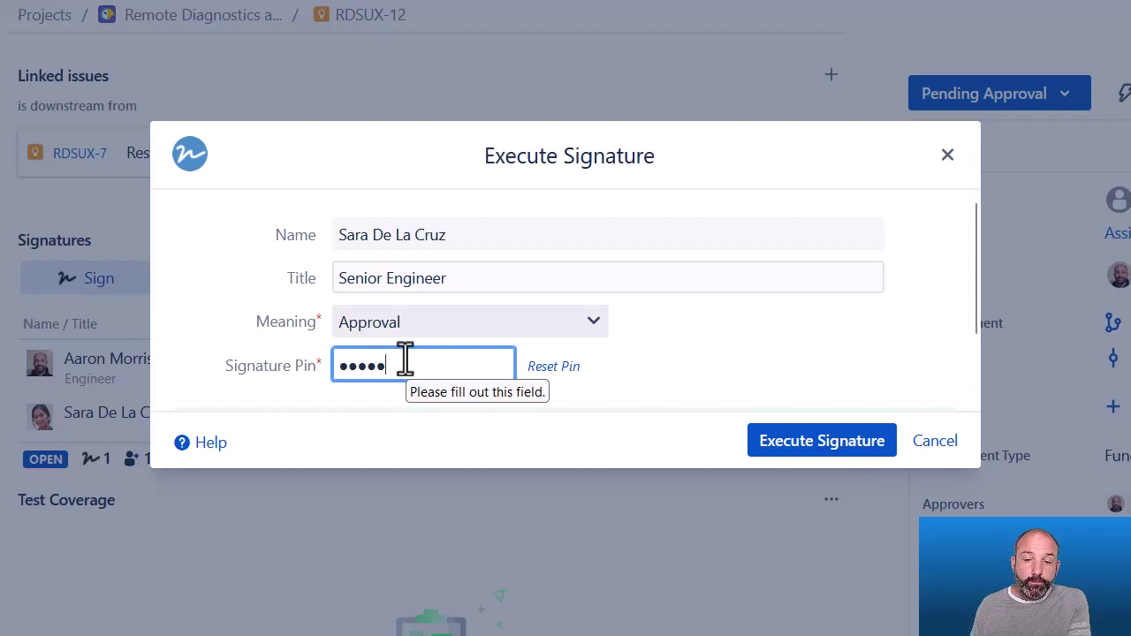
{"action": "key", "text": "Return"}
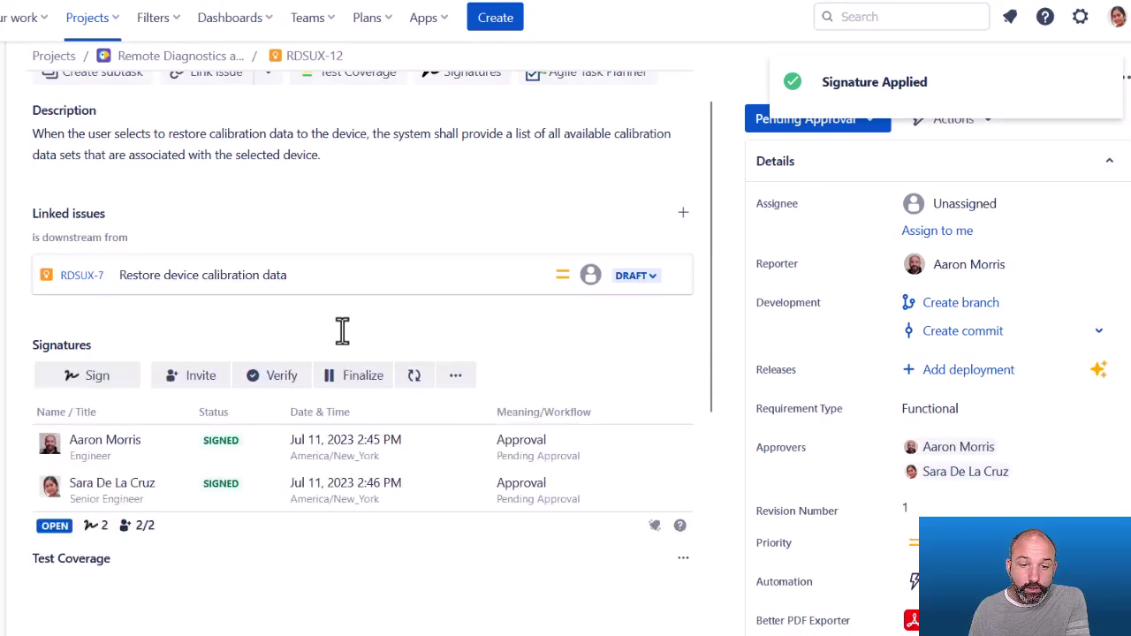
{"action": "scroll", "coordinate": [342, 331], "scroll_direction": "down", "scroll_amount": 2}
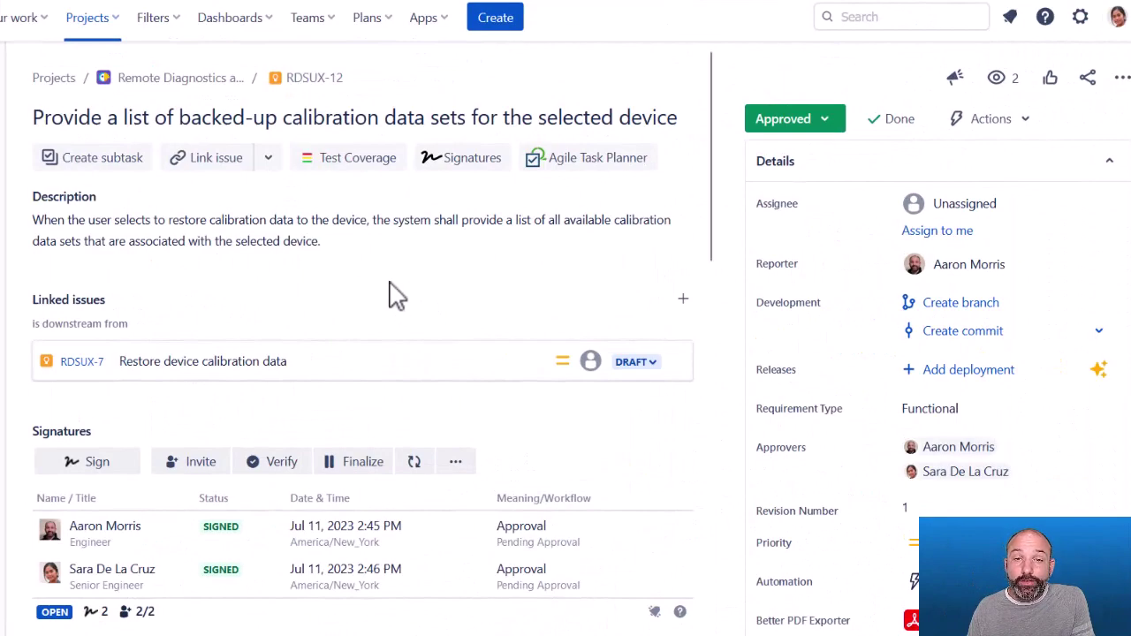
Step: Scroll down through RDSUX-12's activity on the issue page
{"action": "scroll", "coordinate": [393, 296], "scroll_direction": "down", "scroll_amount": 10}
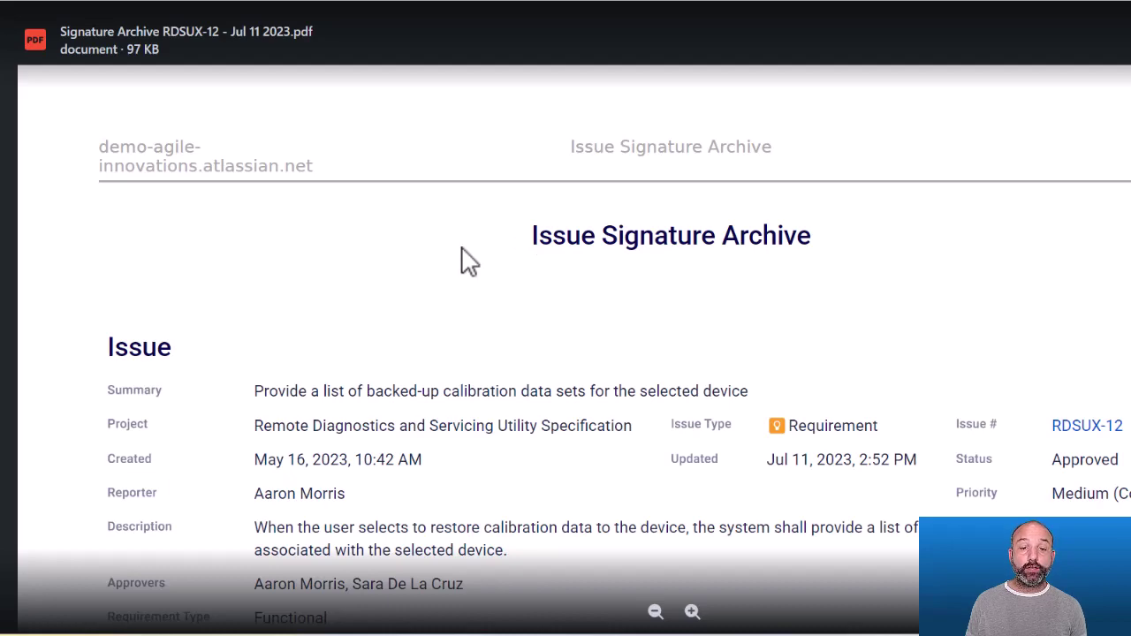
Step: Scroll the archive PDF to Signature Verification, showing both Approval signatures VERIFIED
{"action": "scroll", "coordinate": [469, 261], "scroll_direction": "down", "scroll_amount": 1}
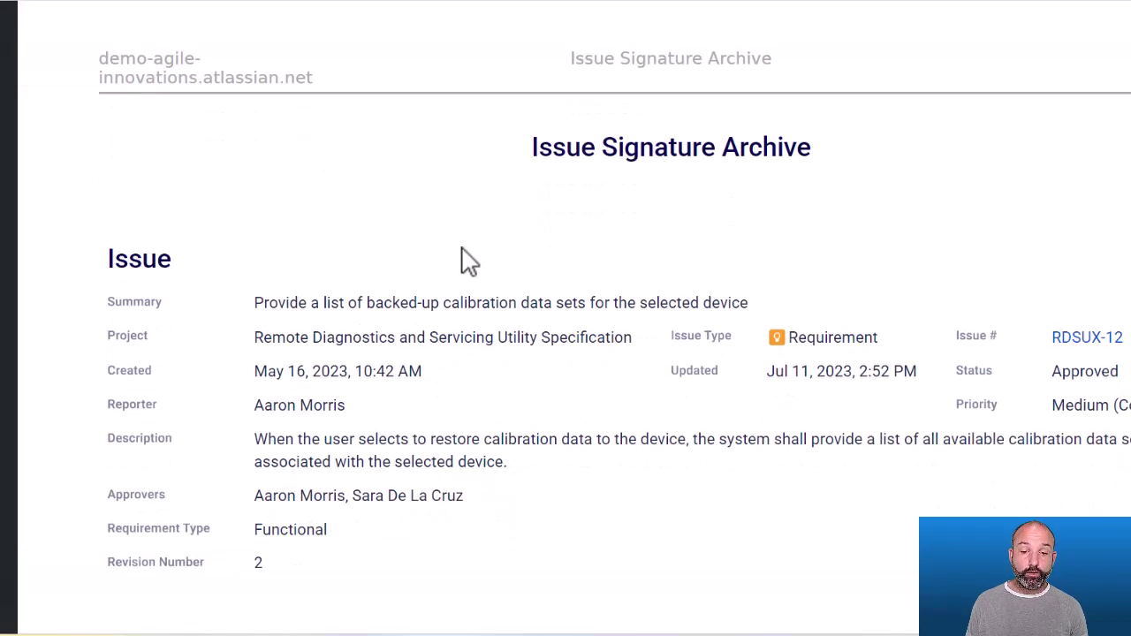
{"action": "scroll", "coordinate": [469, 260], "scroll_direction": "down", "scroll_amount": 3}
{"action": "scroll", "coordinate": [469, 261], "scroll_direction": "down", "scroll_amount": 3}
{"action": "scroll", "coordinate": [469, 260], "scroll_direction": "down", "scroll_amount": 2}
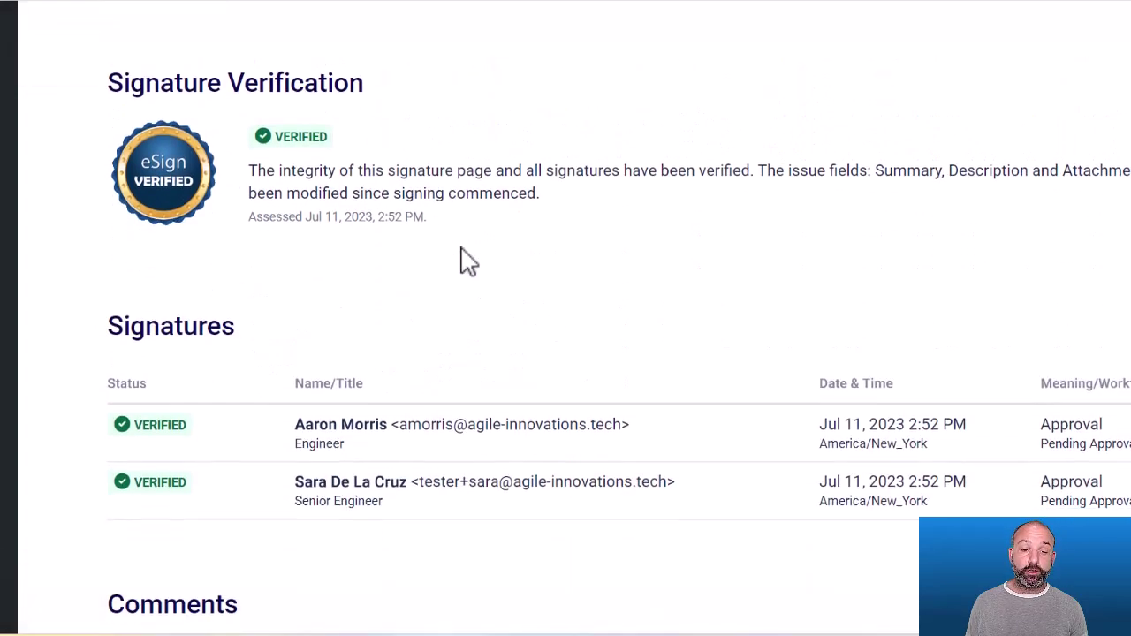